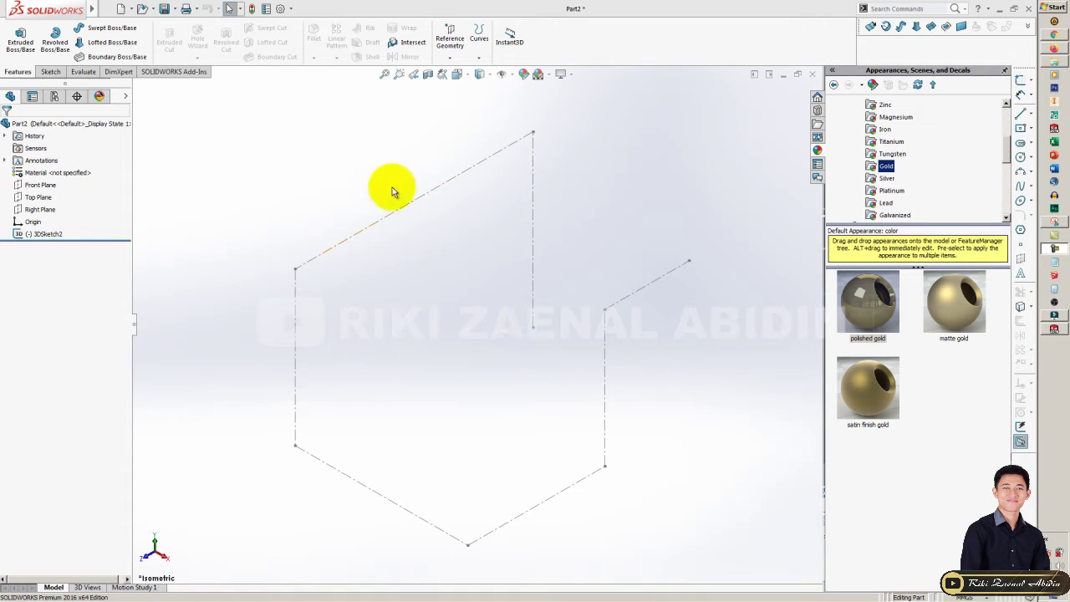
Start the Curve Through Reference Points command from the Insert > Curve menu.
left_click(252, 203)
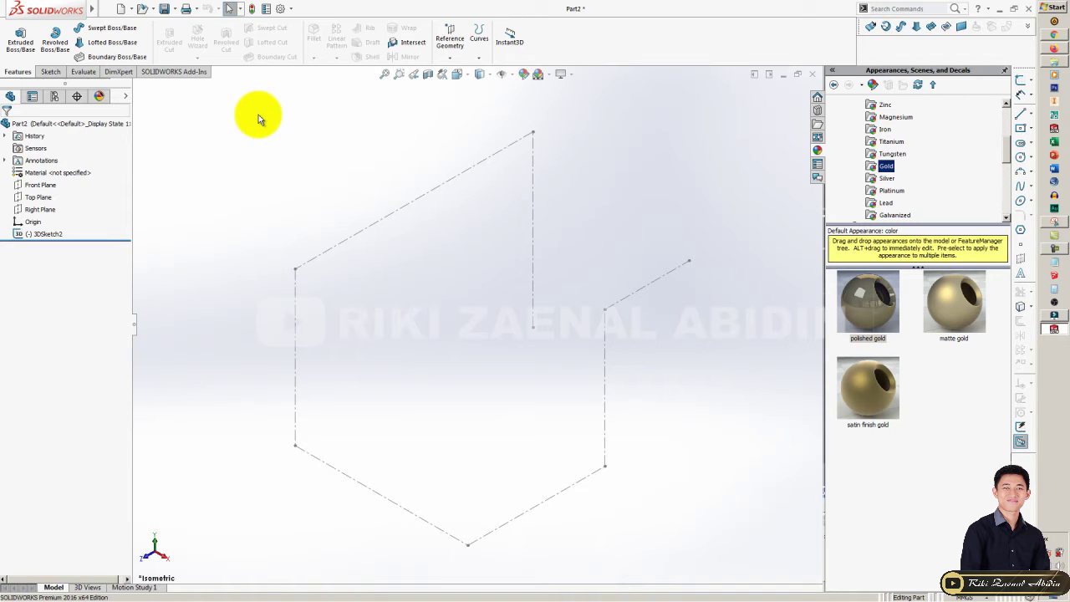
mouse_move(122, 9)
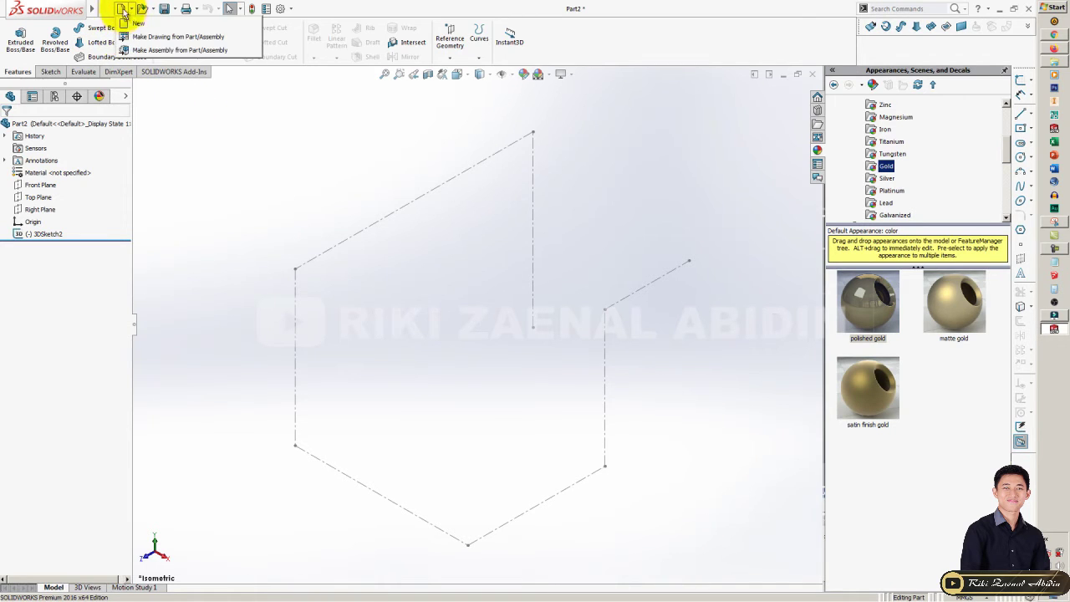
left_click(105, 9)
left_click(99, 10)
left_click(98, 11)
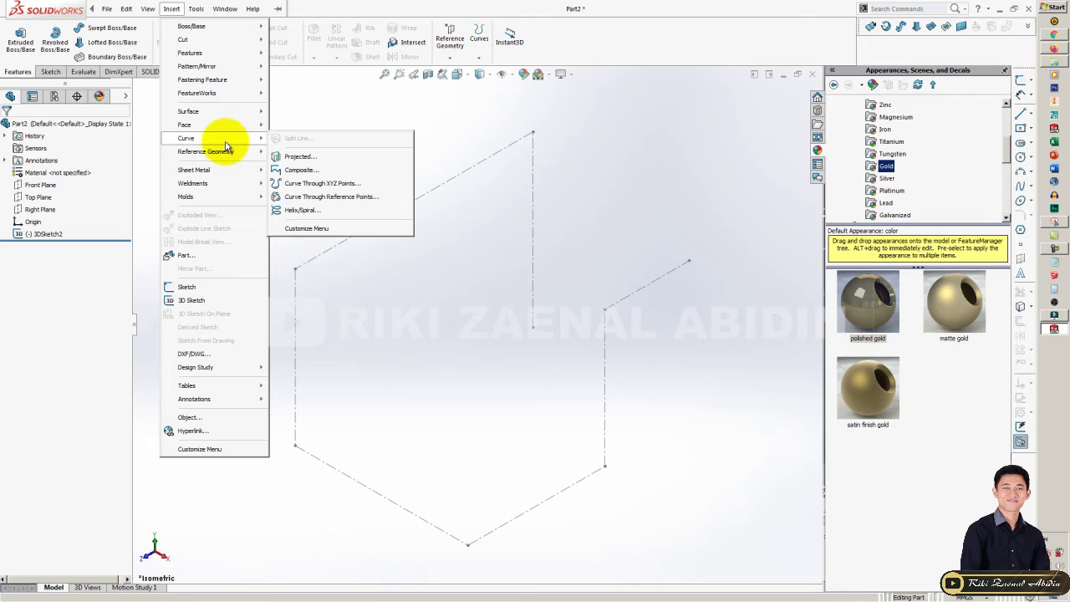
mouse_move(185, 138)
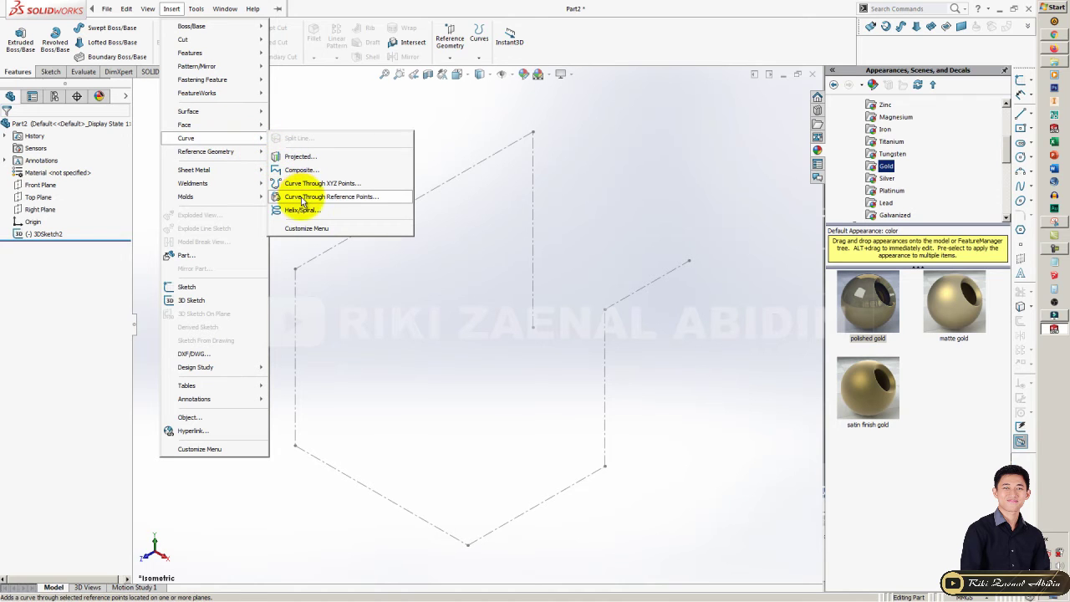
left_click(349, 201)
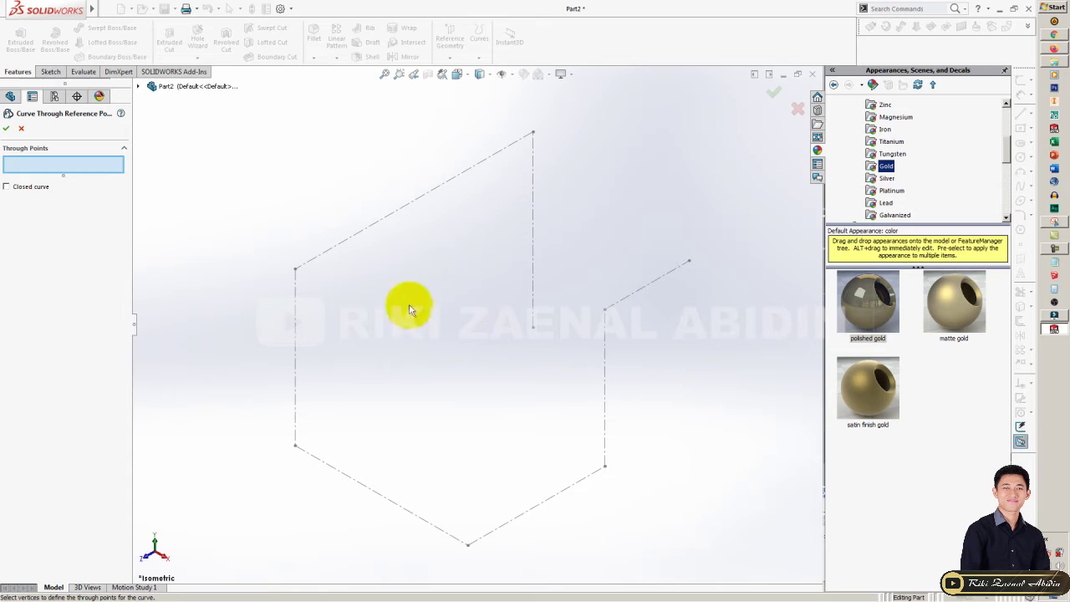
Pick the eight polyline vertices in order, from the open end to the far end, as through points.
left_click(534, 329)
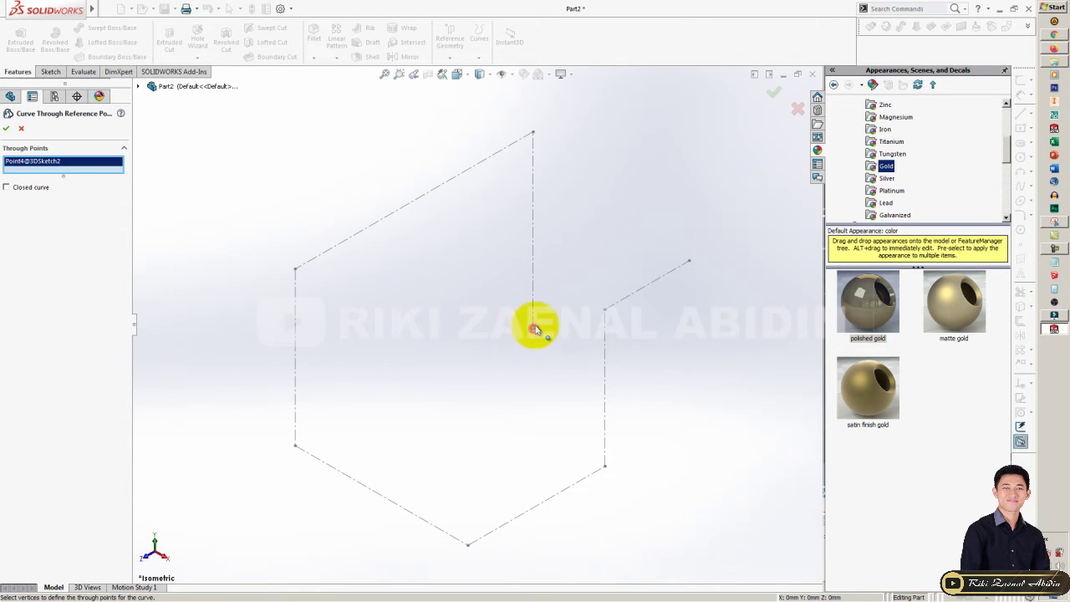
left_click(535, 132)
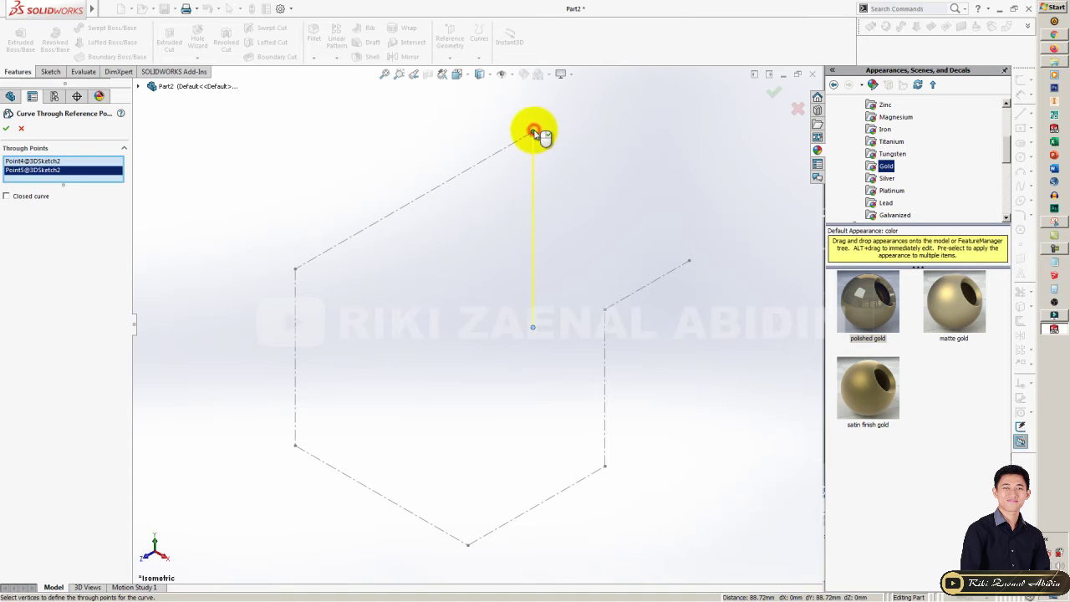
left_click(295, 269)
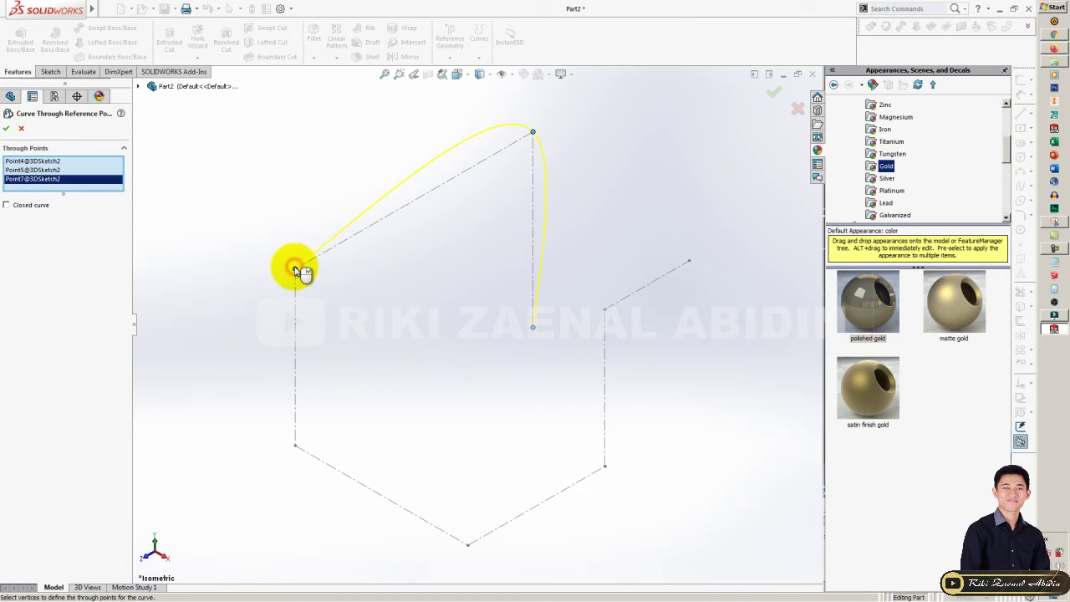
left_click(295, 445)
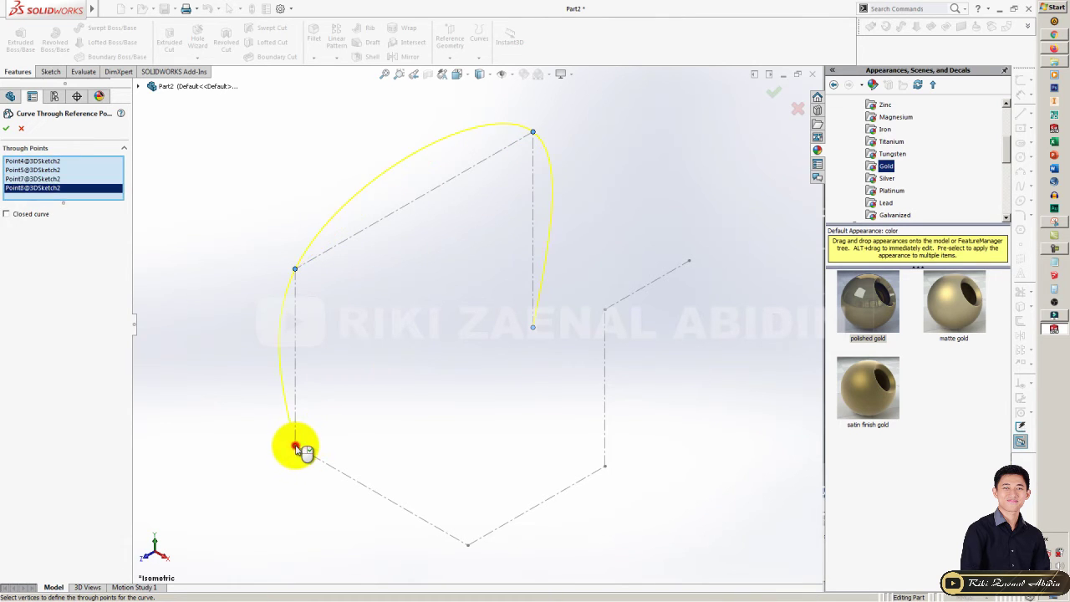
left_click(478, 553)
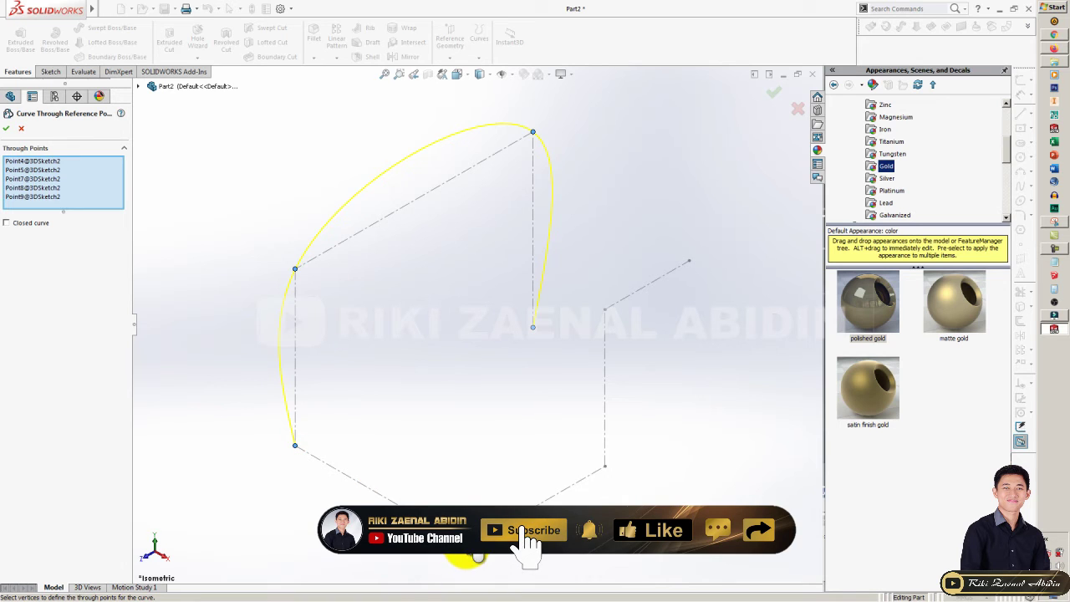
left_click(607, 466)
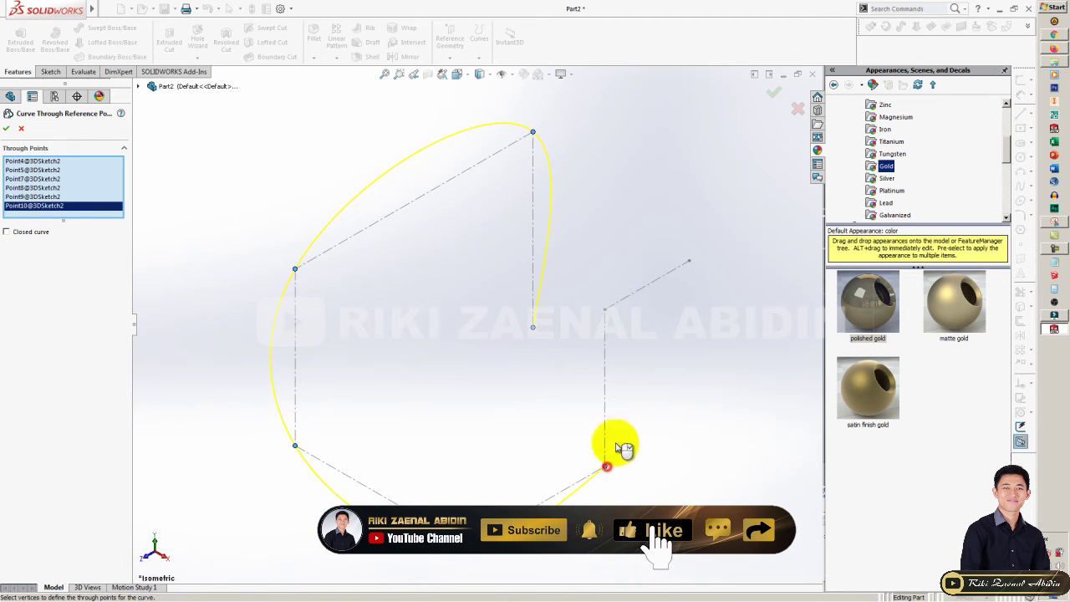
left_click(606, 309)
left_click(690, 261)
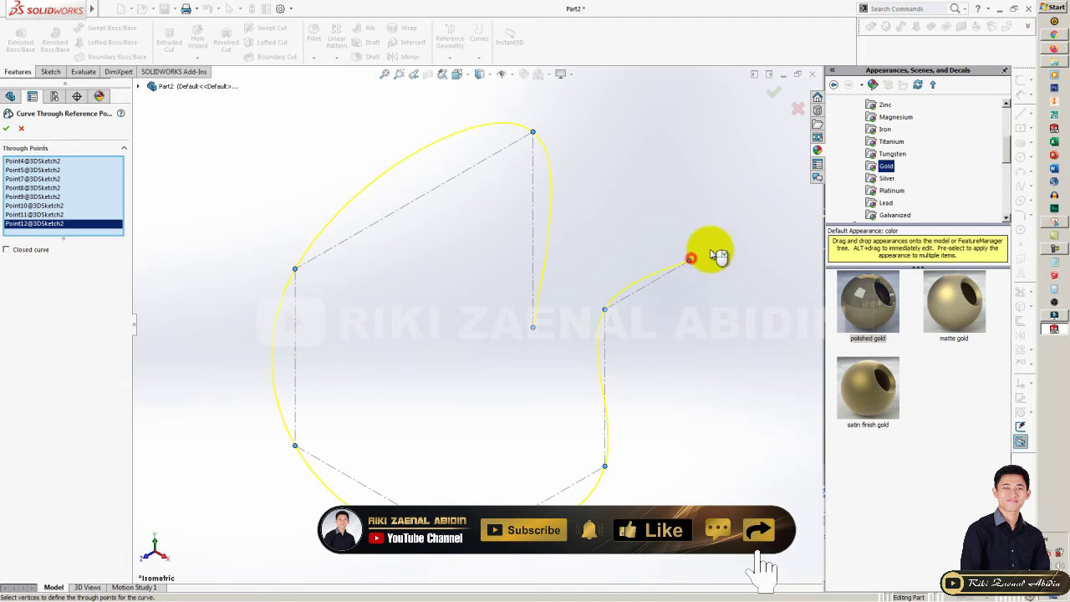
Confirm the spline as Curve2 and select the new curve.
left_click(6, 129)
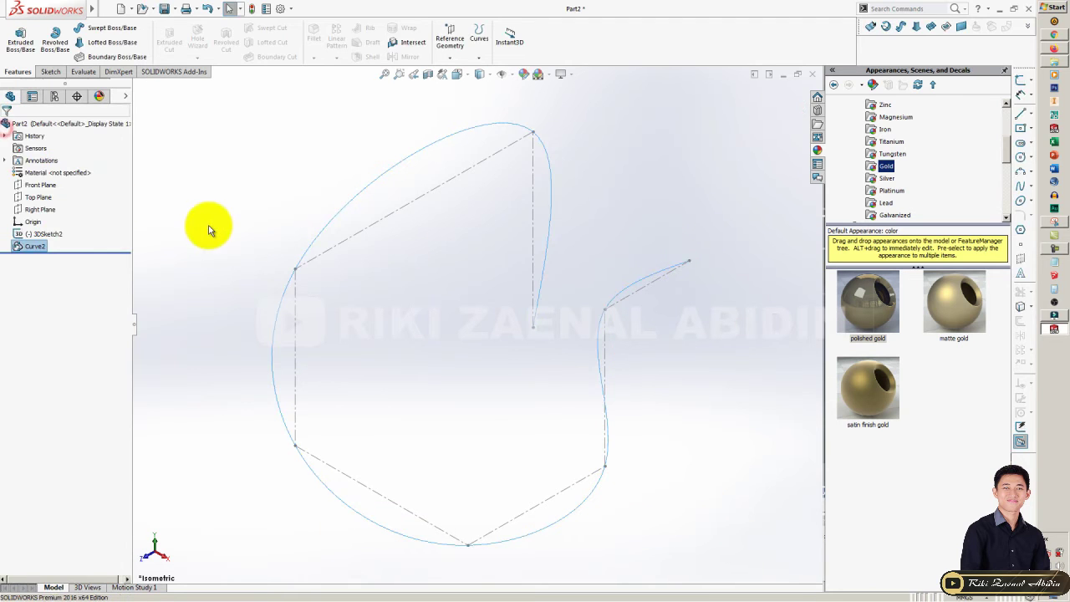
left_click(595, 182)
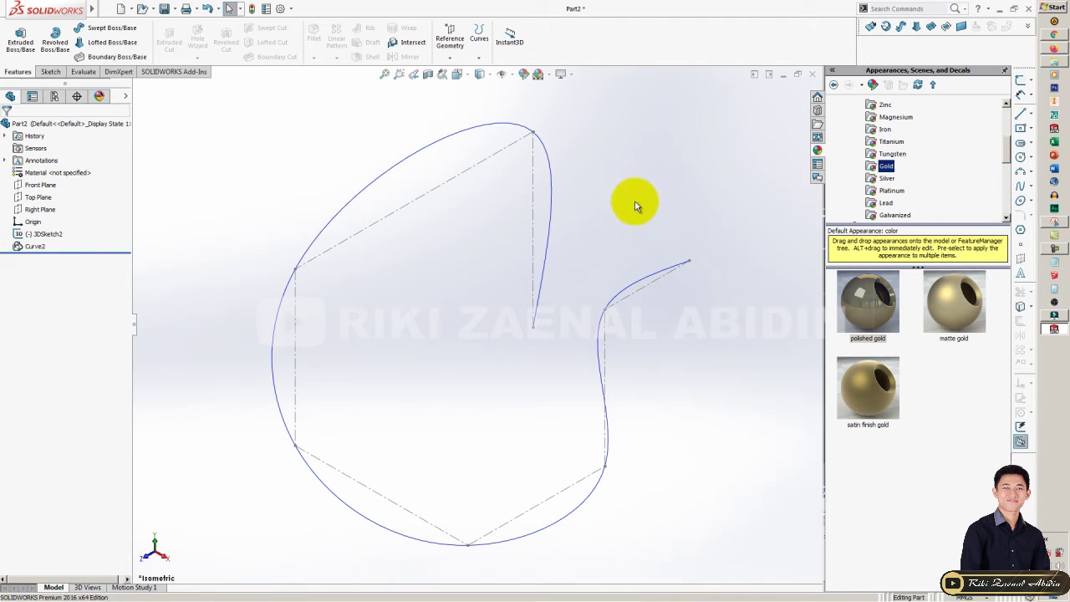
left_click(551, 213)
Edit the Curve2 feature and delete Point12 from its through points.
right_click(553, 212)
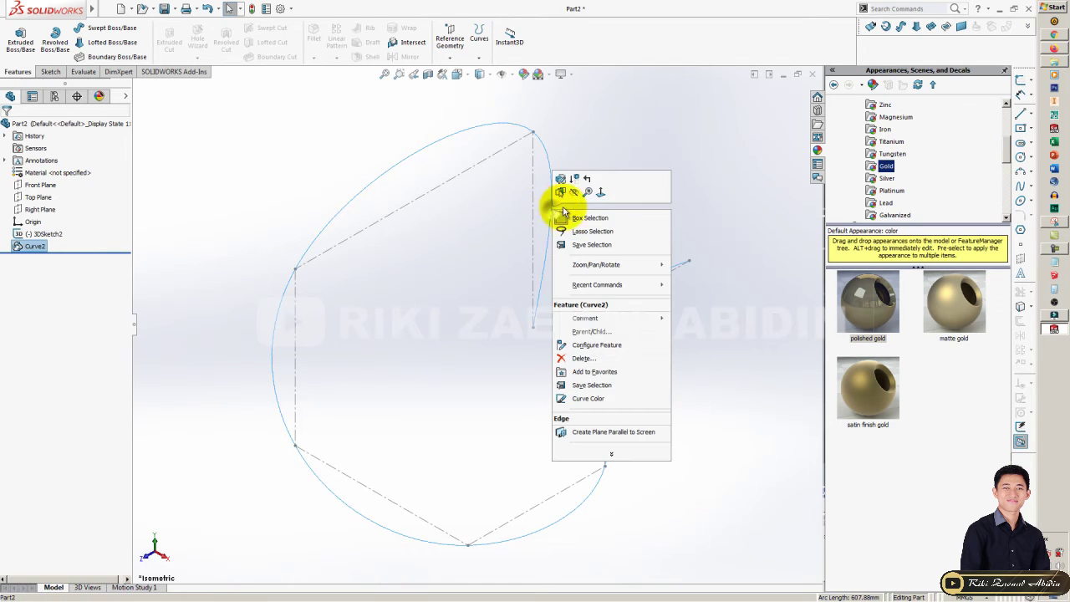
left_click(560, 180)
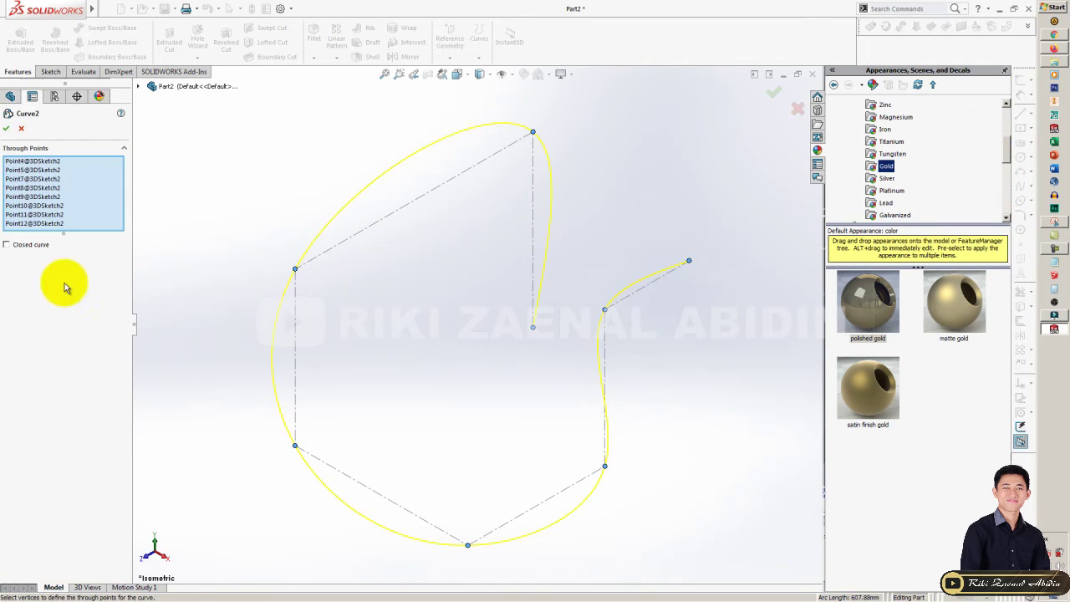
left_click(23, 226)
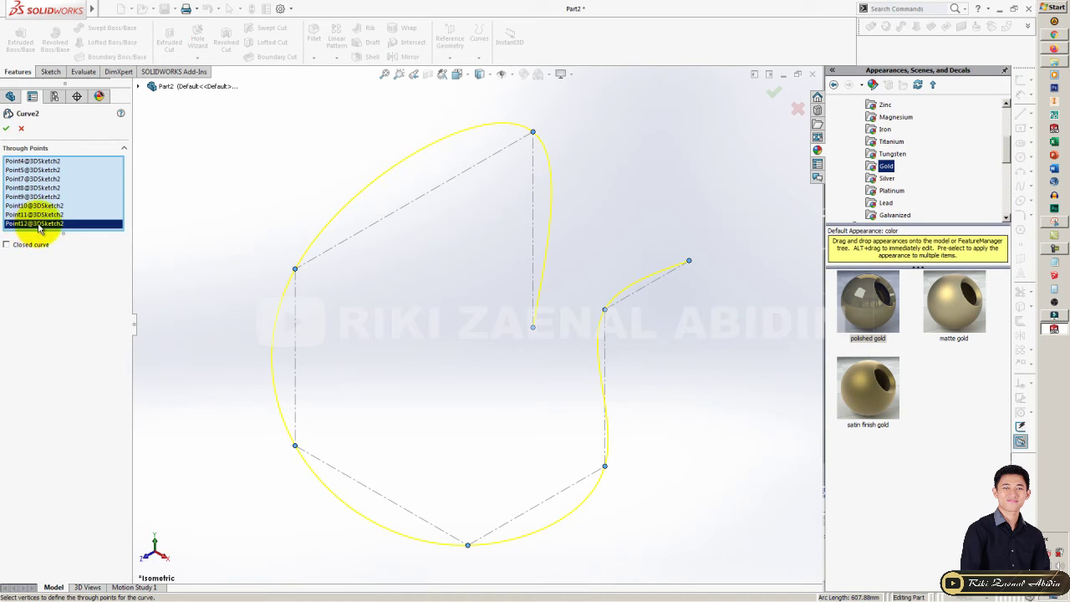
left_click(43, 215)
left_click(45, 224)
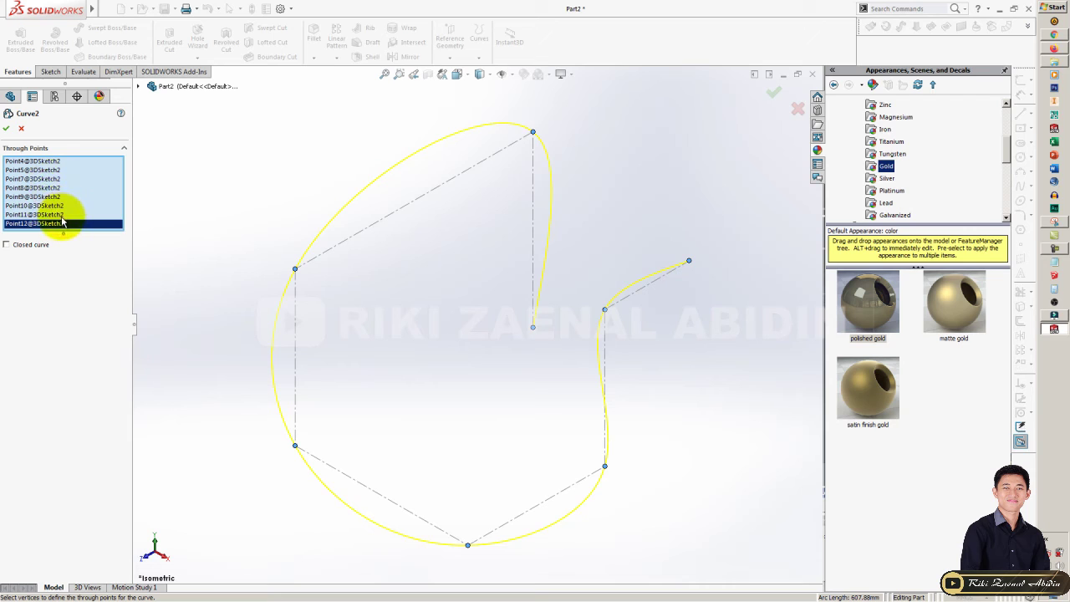
right_click(57, 223)
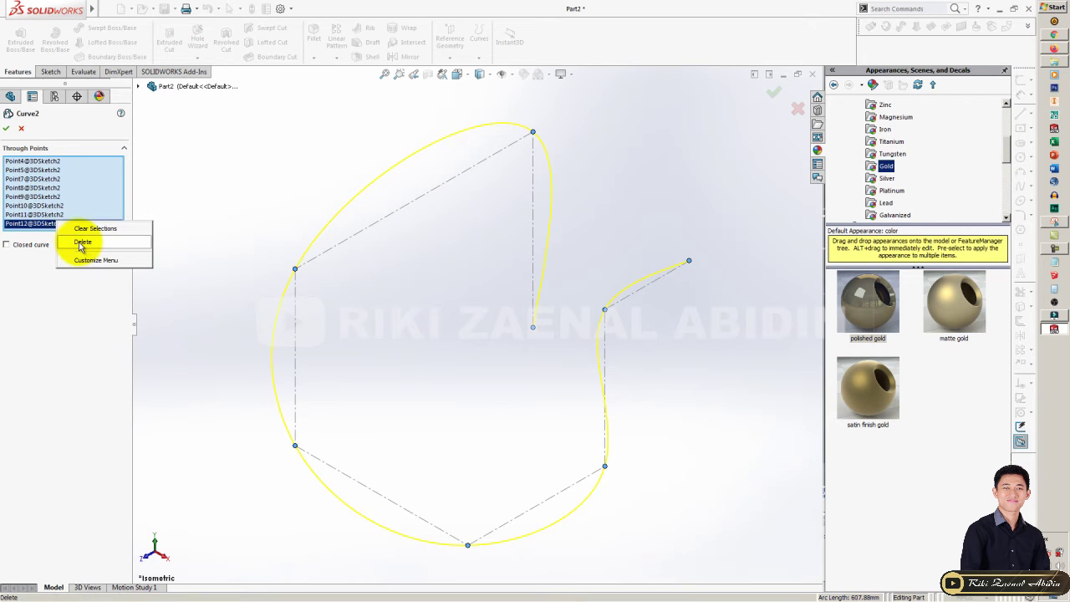
left_click(80, 244)
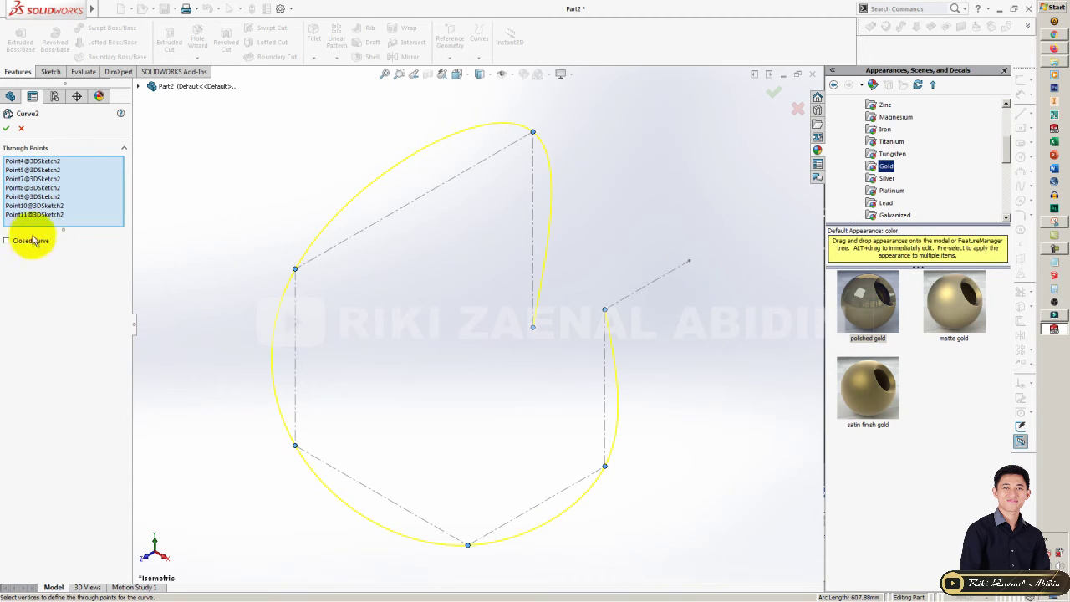
Delete Point7 as well, enable Closed curve, and rebuild Curve2.
left_click(39, 178)
right_click(39, 179)
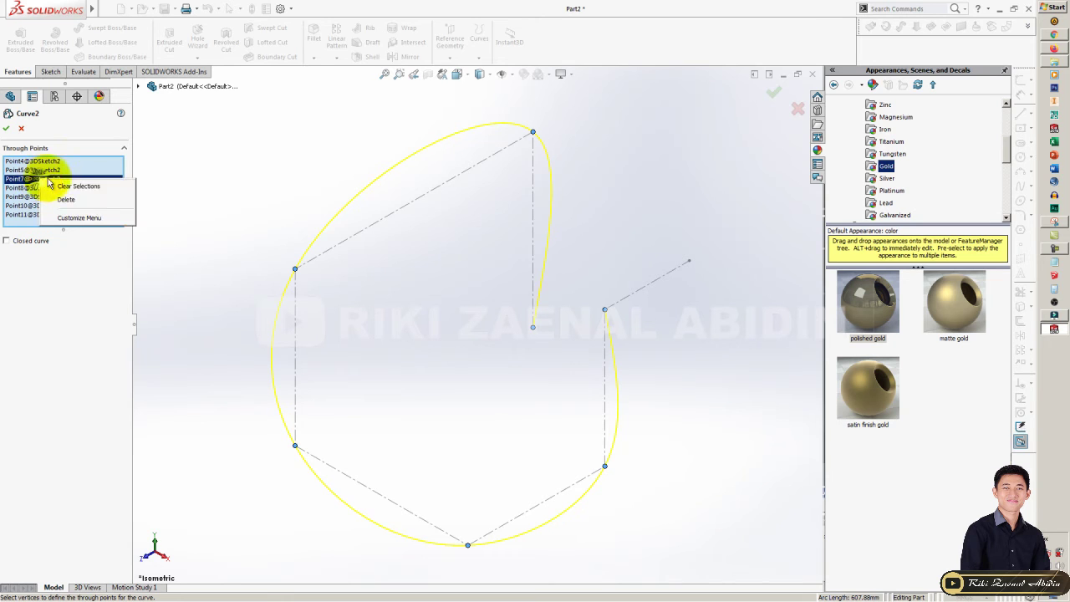
left_click(66, 200)
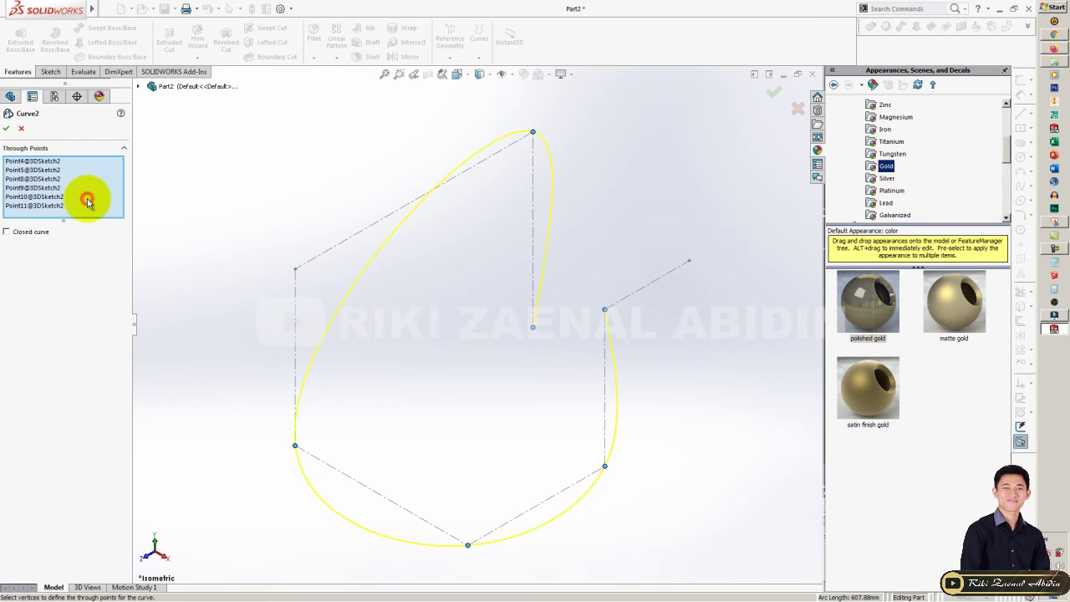
left_click(6, 232)
left_click(7, 129)
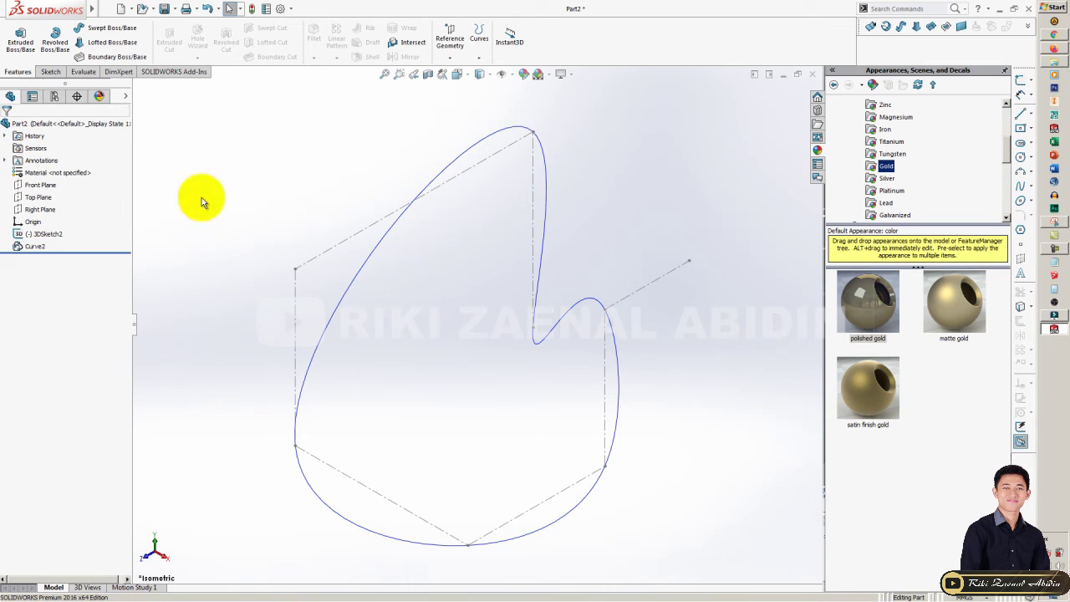
Undo the Curve2 edit, restoring the open spline through all vertices, orbiting to inspect it.
middle_click_drag(514, 269, 483, 316)
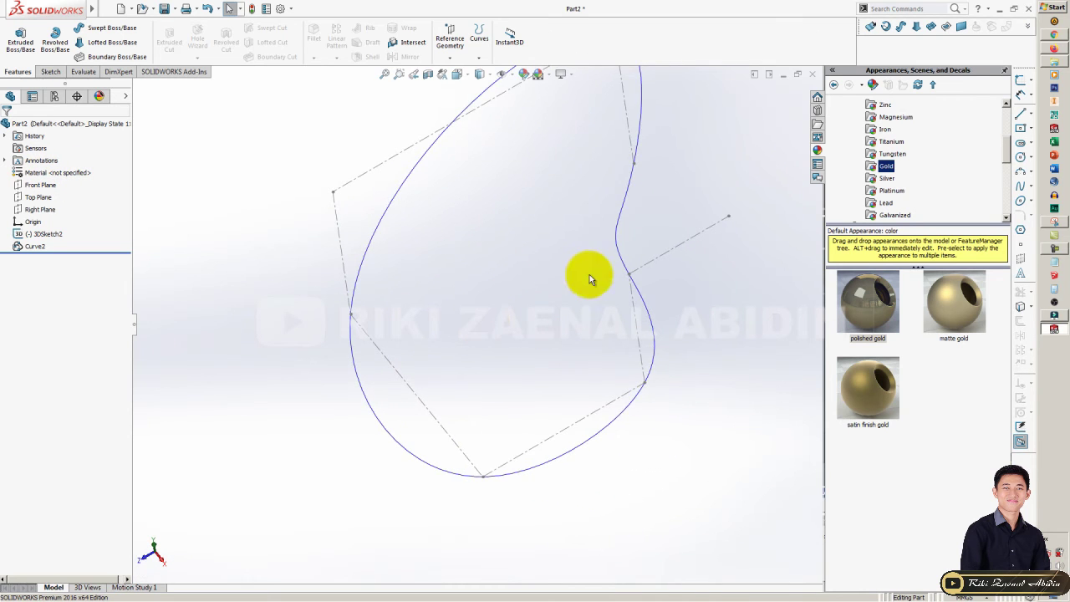
left_click(517, 323)
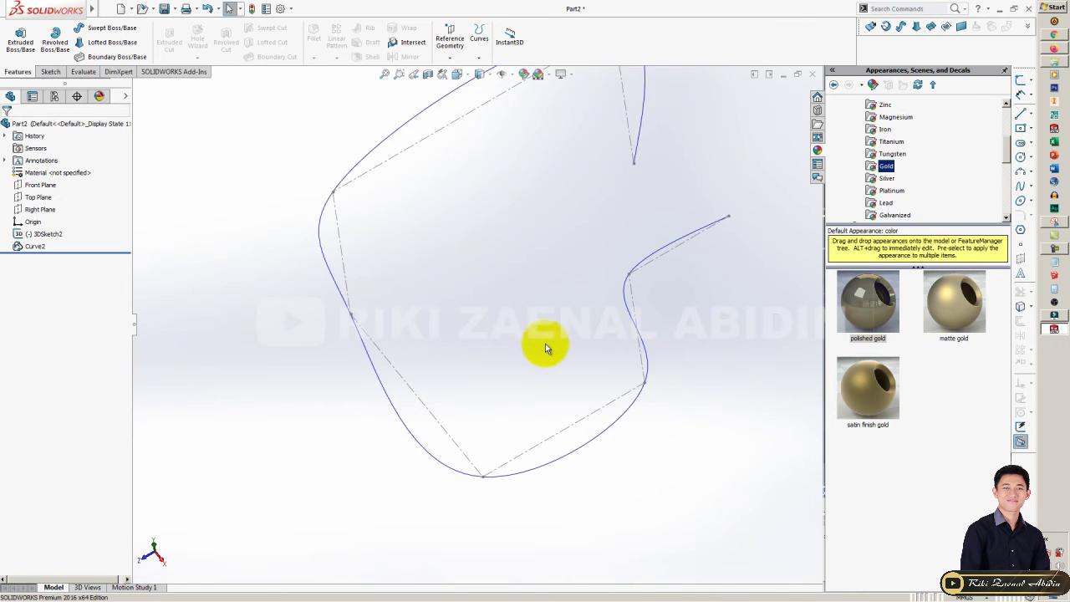
mouse_move(577, 320)
middle_mouse_down()
mouse_move(583, 286)
mouse_move(557, 270)
middle_mouse_up()
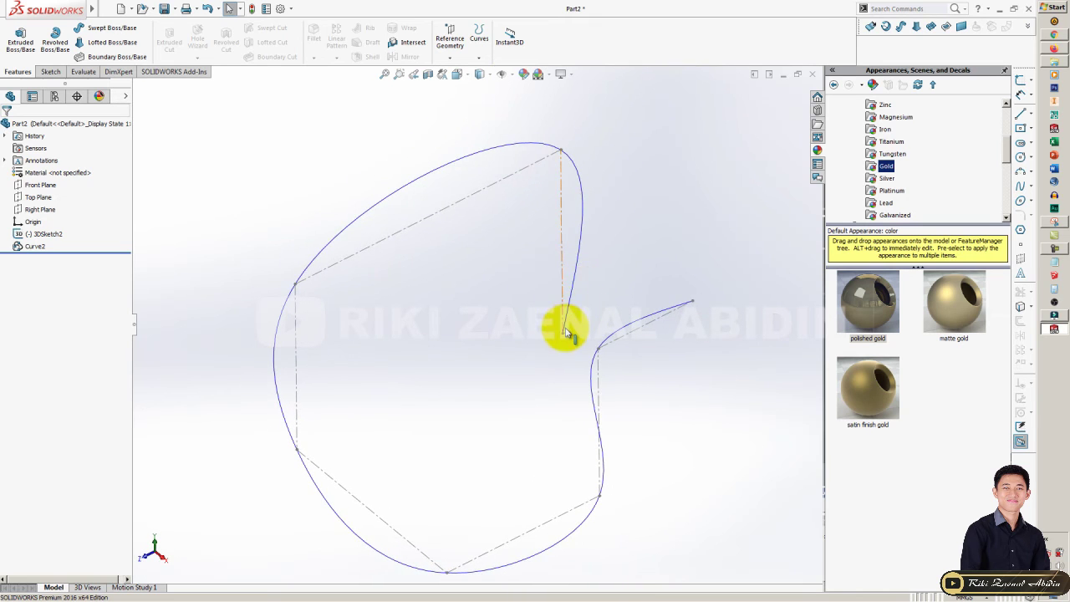
Edit Curve2 with Closed curve enabled, giving a 748.35 mm loop through Point4–Point12.
left_click(418, 153)
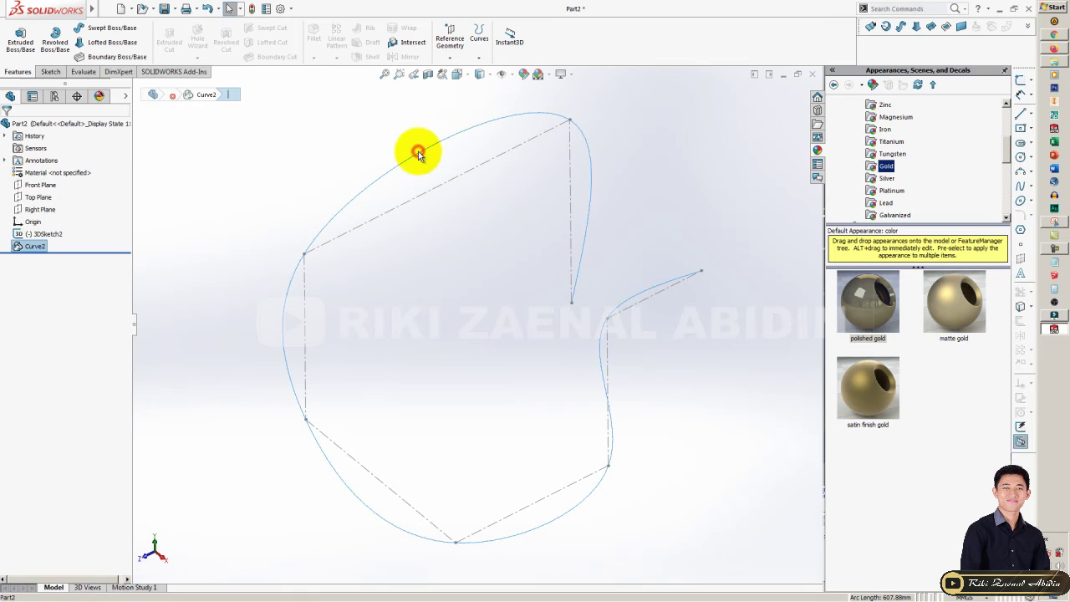
left_click(449, 104)
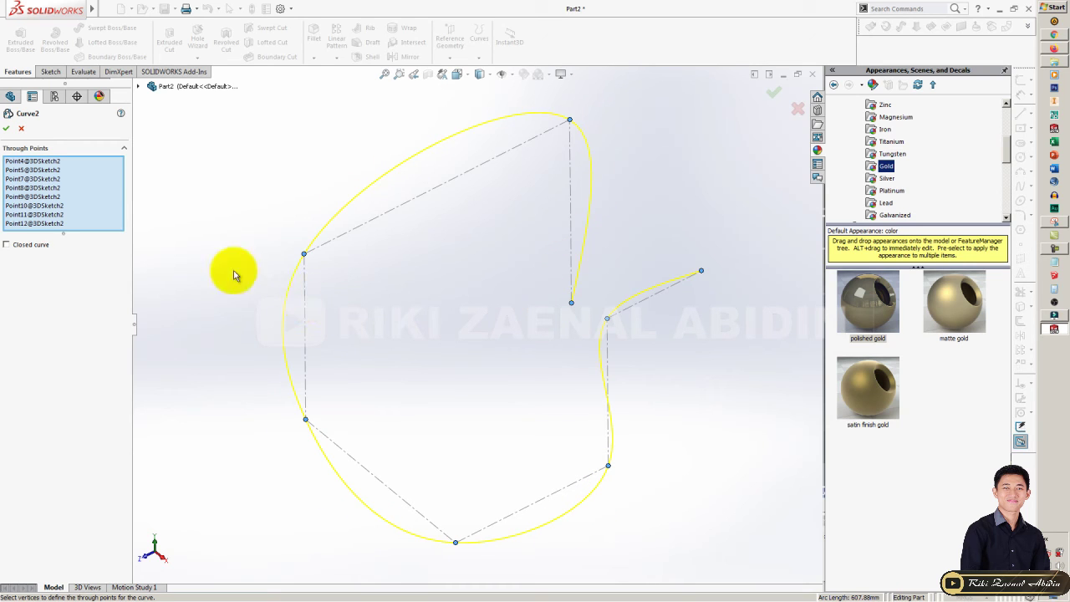
left_click(7, 244)
left_click(6, 128)
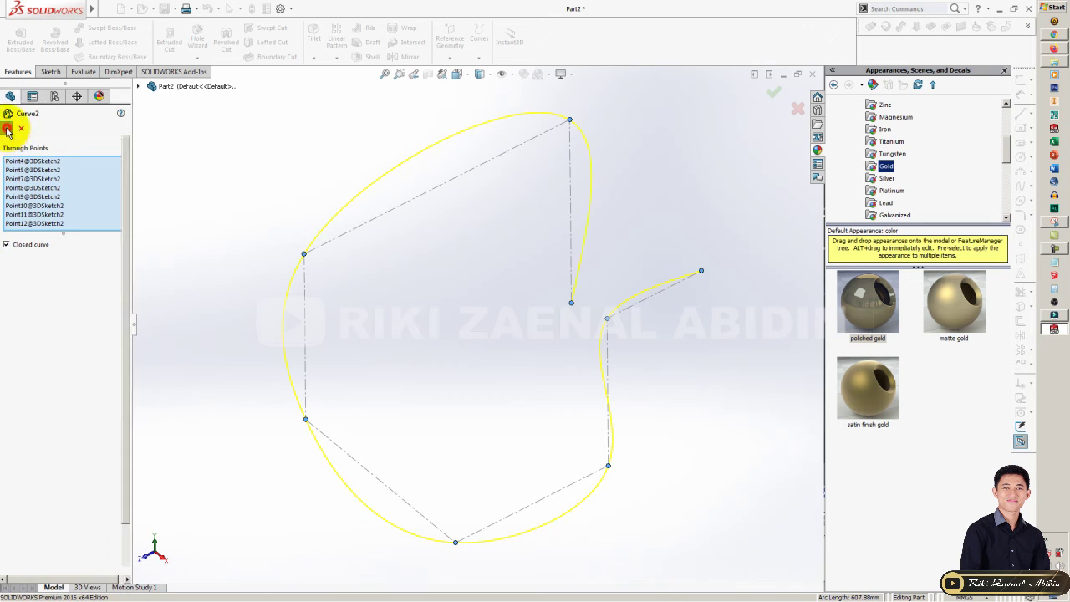
mouse_move(475, 168)
middle_mouse_down()
mouse_move(455, 216)
mouse_move(468, 184)
middle_mouse_up()
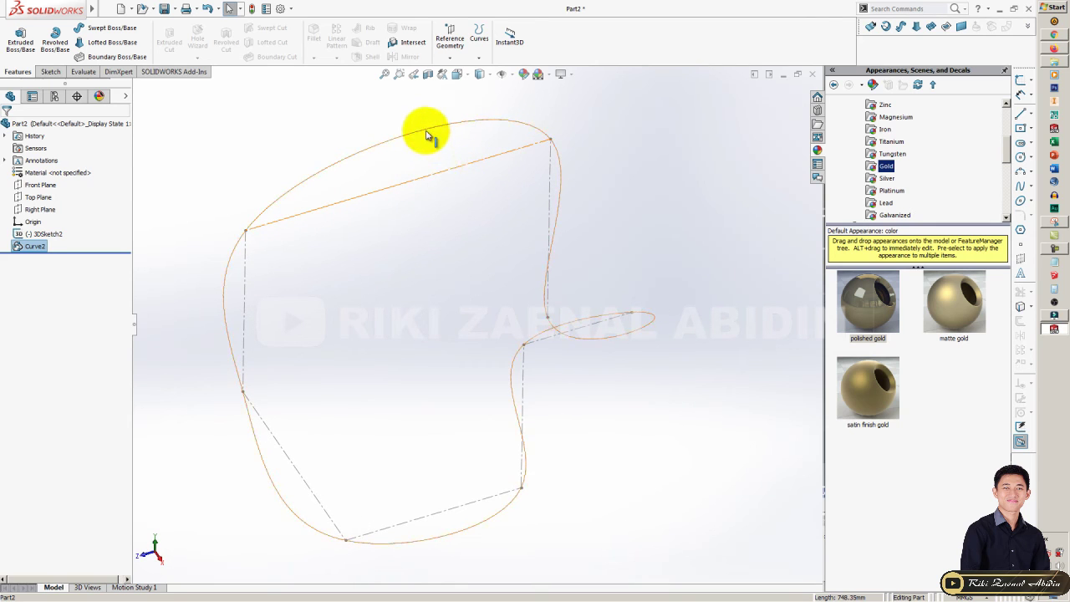
left_click(427, 134)
left_click(633, 116)
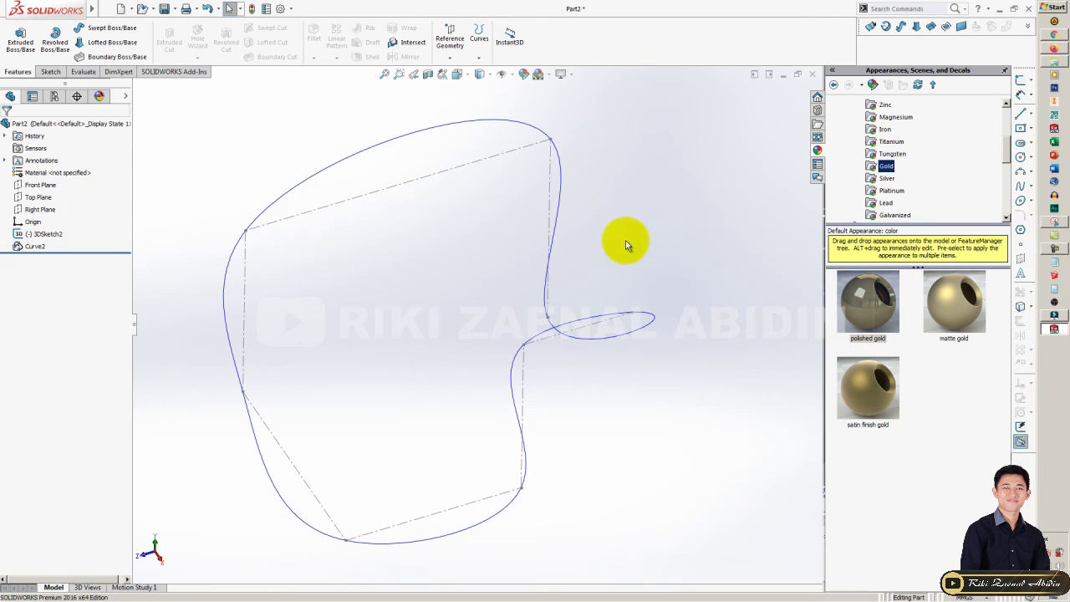
middle_click_drag(584, 259, 580, 234)
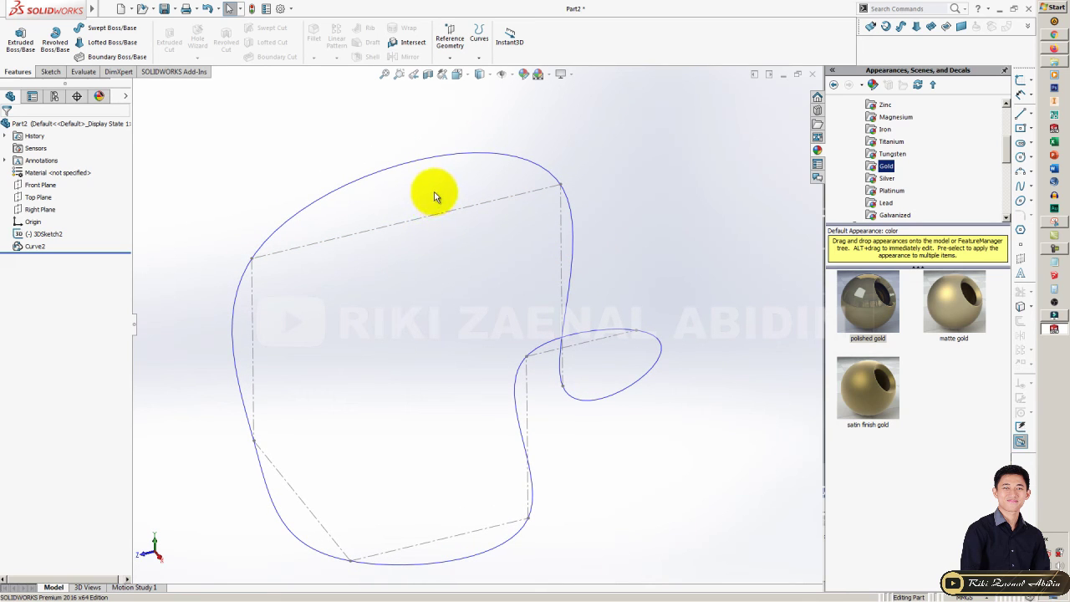
mouse_move(475, 260)
middle_mouse_down("ctrl")
mouse_move(528, 219)
mouse_move(537, 228)
middle_mouse_up("ctrl")
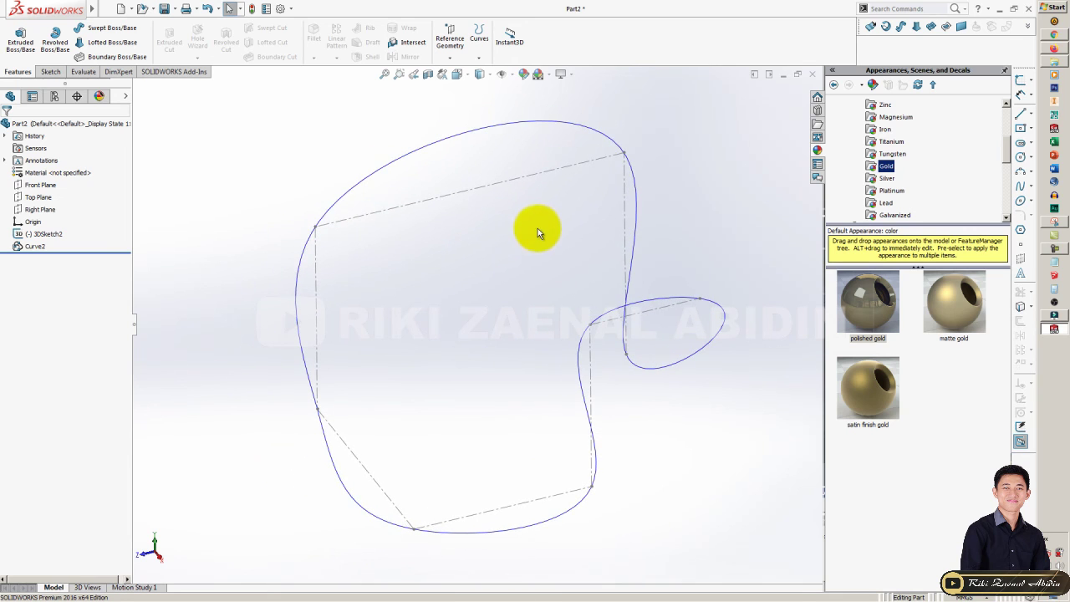